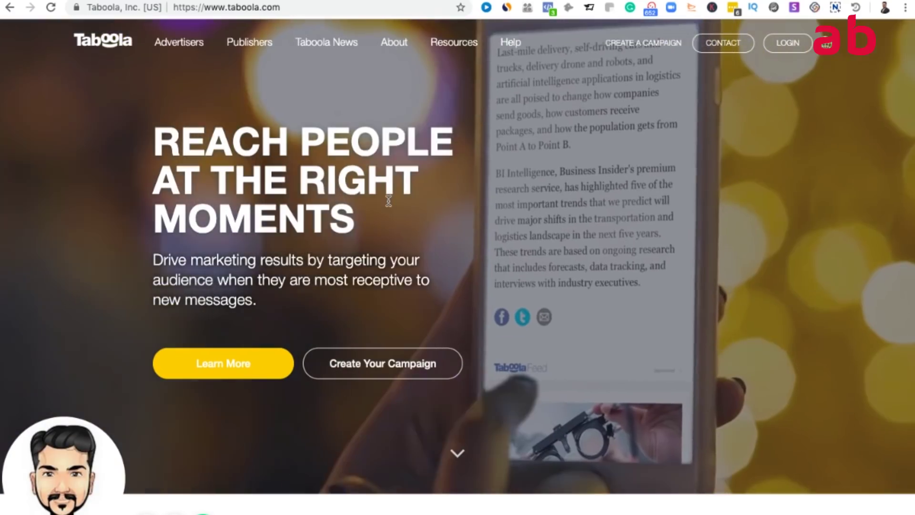
Go to Taboola's Contact Sales page via About > Publishers and scroll to its blank form.
mouse_move(379, 39)
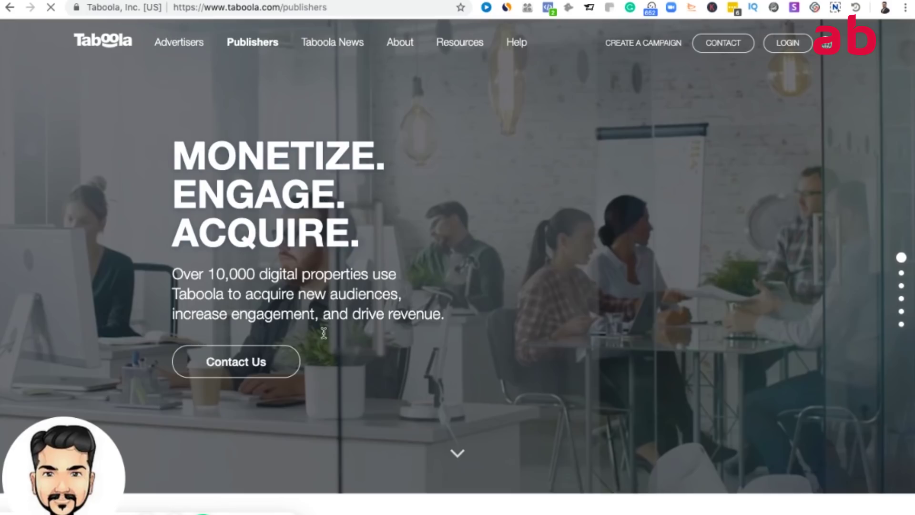
left_click(271, 370)
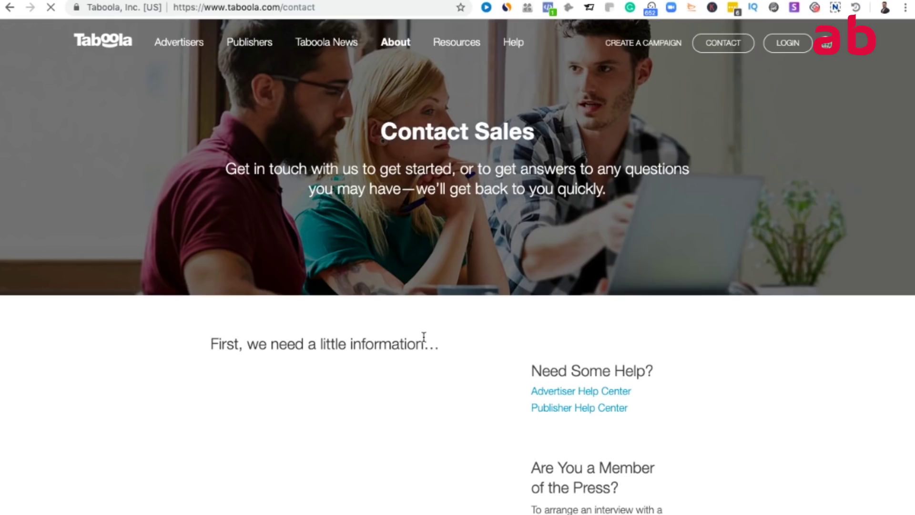
scroll(424, 337, "down", 2)
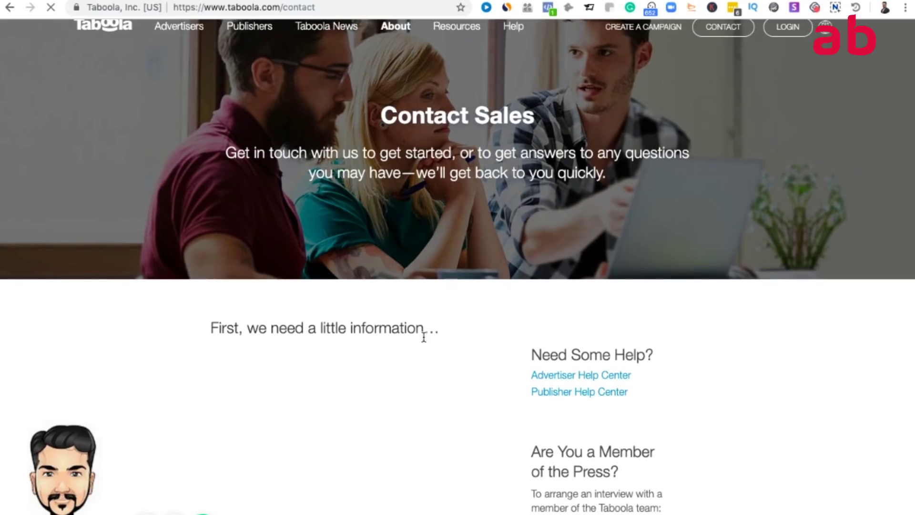
scroll(424, 337, "down", 3)
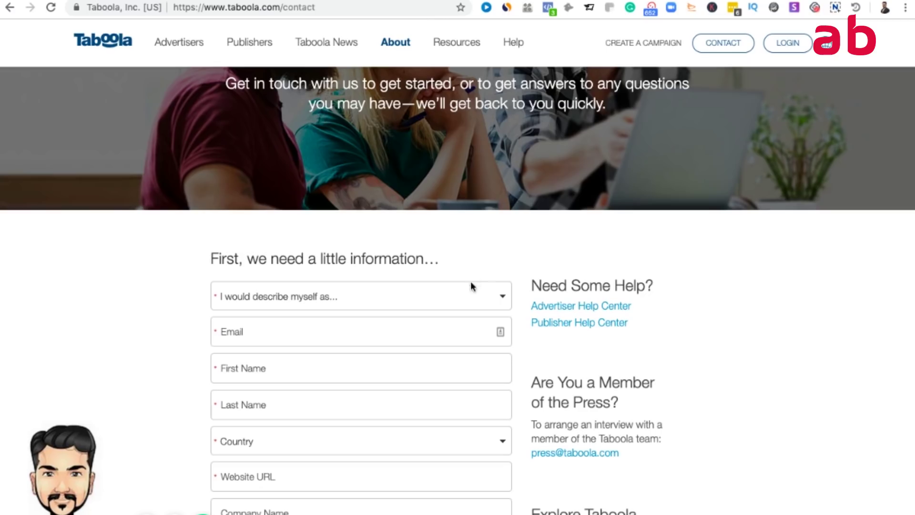
Set the contact form role to 'A Publisher looking to monetize my site'.
left_click(460, 297)
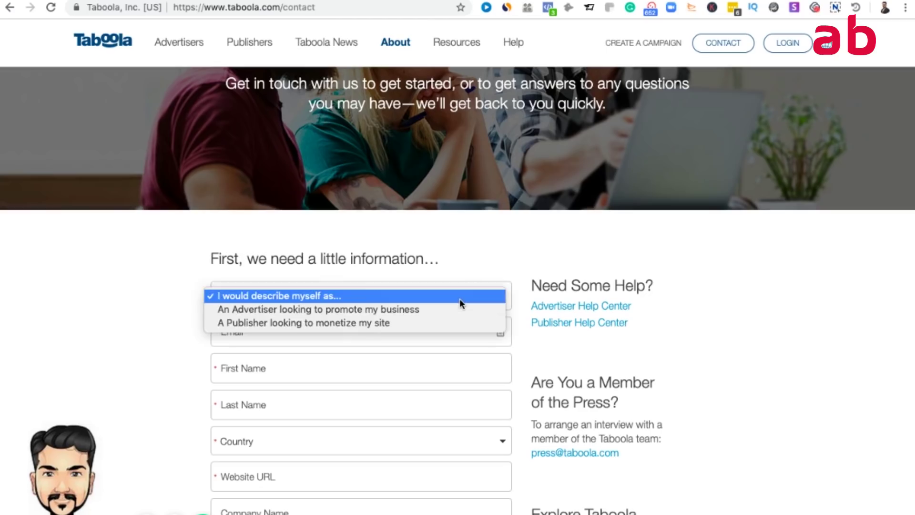
left_click(454, 324)
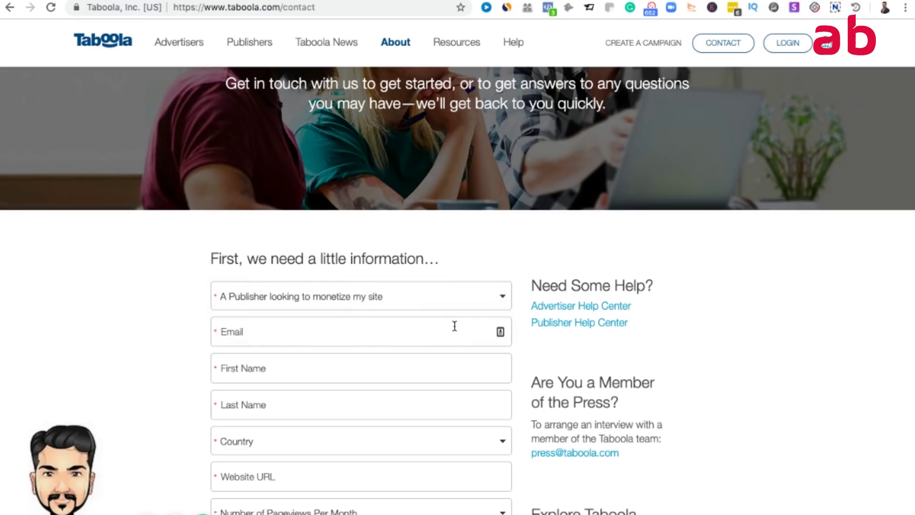
left_click(455, 326)
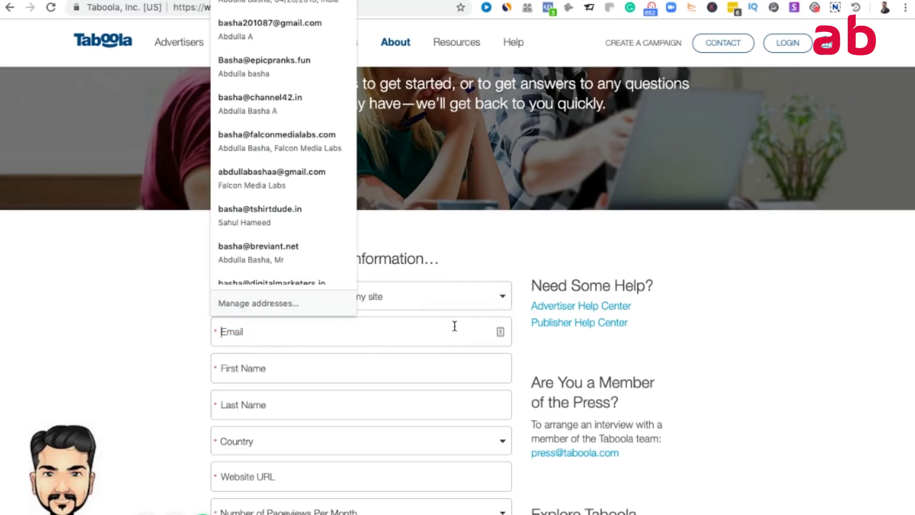
left_click(530, 334)
scroll(522, 364, "down", 3)
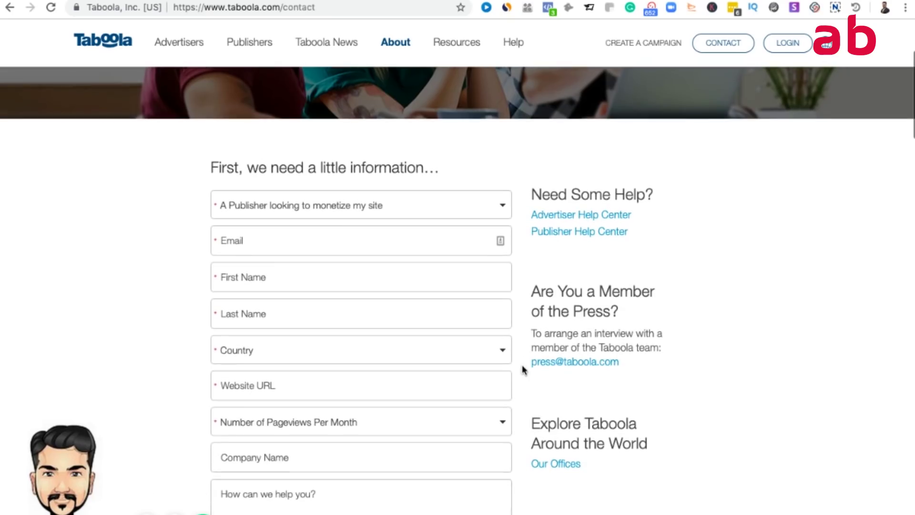
scroll(524, 367, "down", 4)
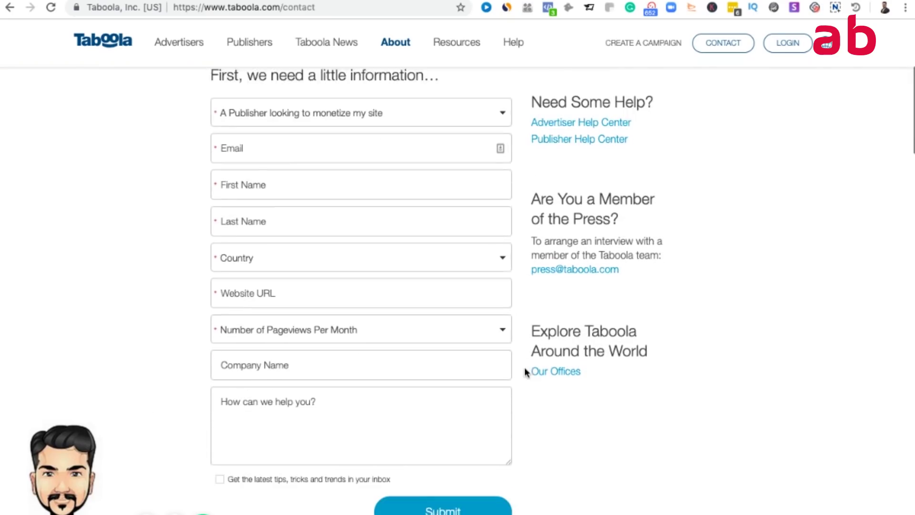
Choose 250,000 - 500,000 monthly pageviews and place the cursor in the help message box.
left_click(490, 292)
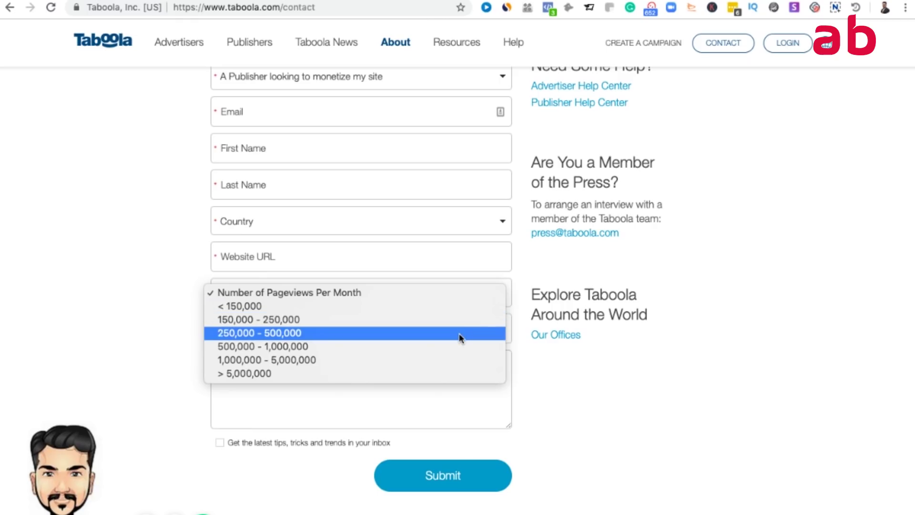
left_click(460, 337)
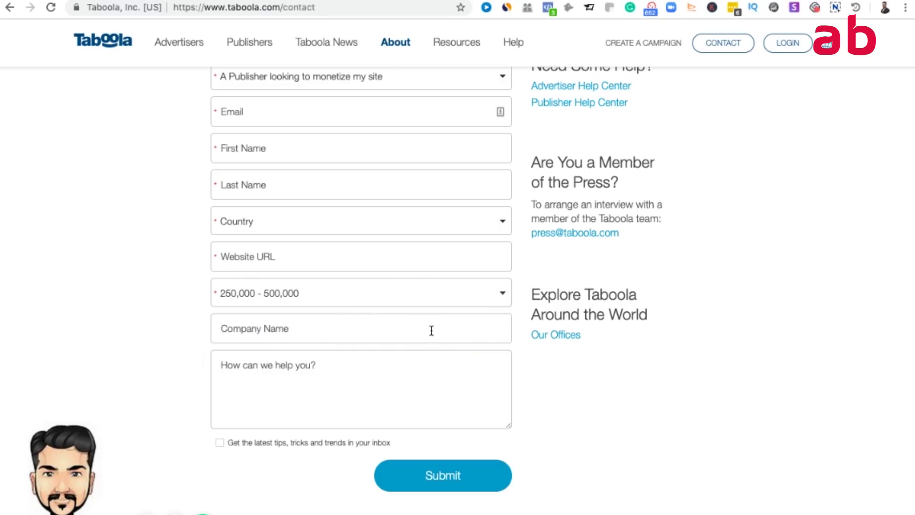
left_click(406, 376)
scroll(363, 462, "up", 6)
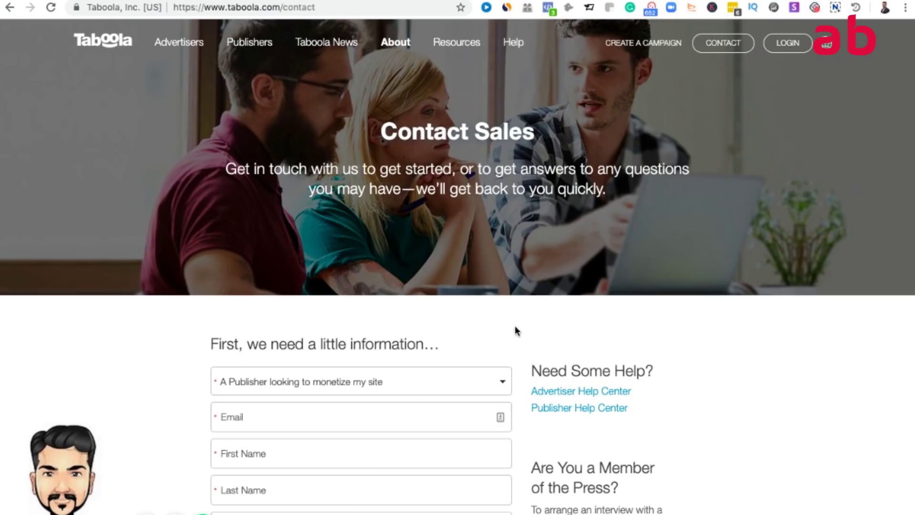
Scroll further down the Taboola contact form.
scroll(517, 331, "down", 3)
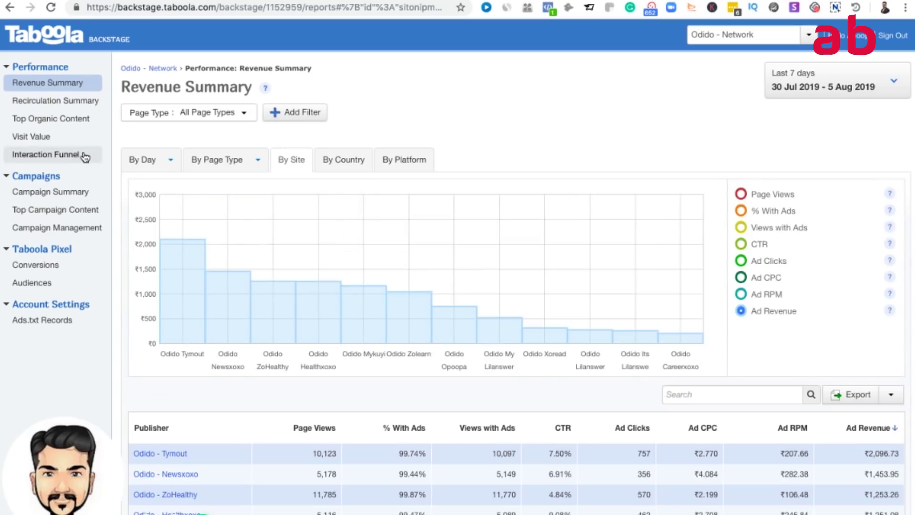
Show Backstage's Revenue Summary by day for 30 Jul–5 Aug 2019, totalling ₹10,608.15.
left_click(64, 89)
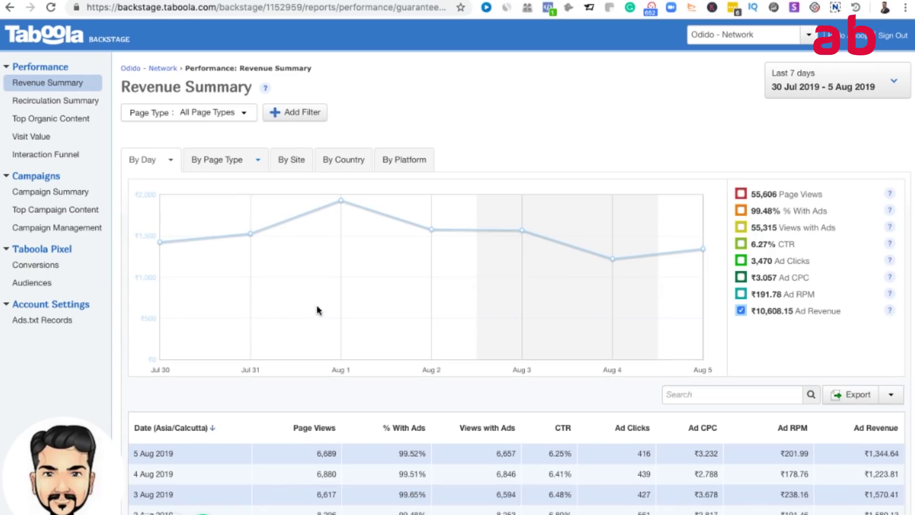
scroll(576, 479, "down", 3)
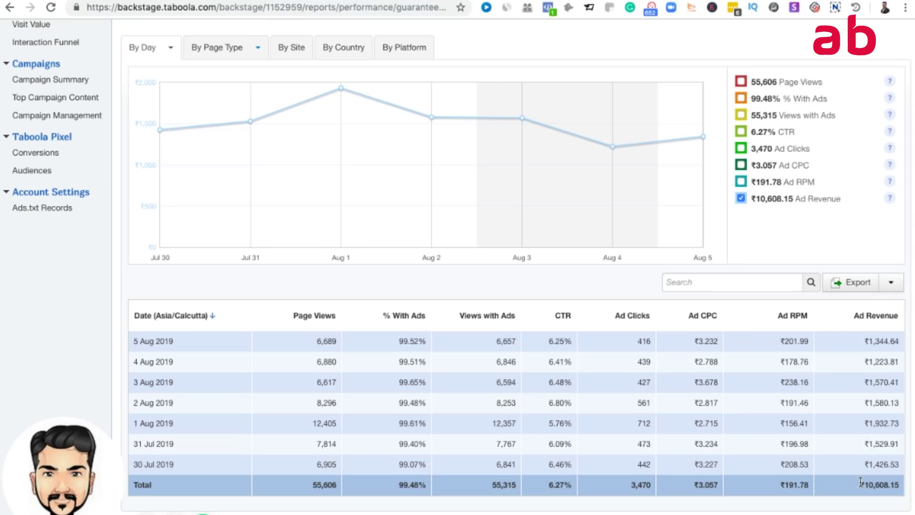
scroll(743, 364, "up", 3)
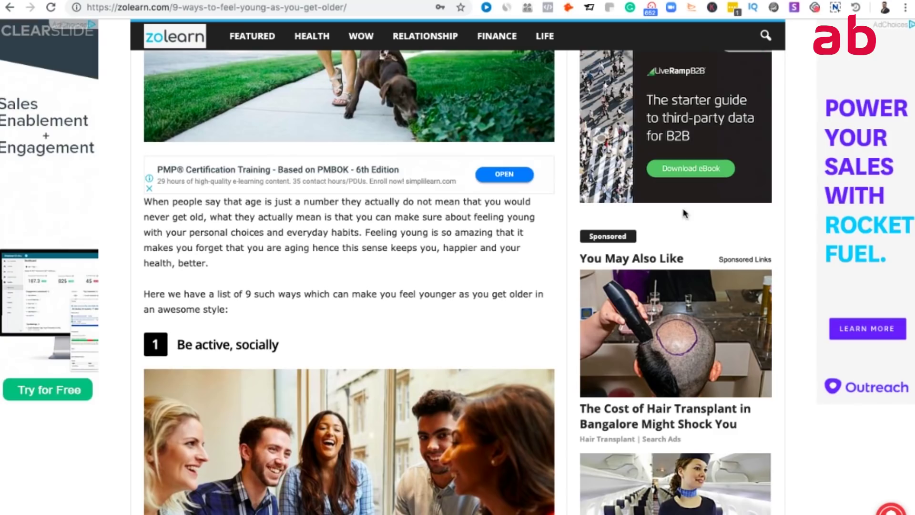
Scroll through the zolearn.com article to review Taboola's 'You May Also Like' recommendations.
scroll(689, 233, "up", 10)
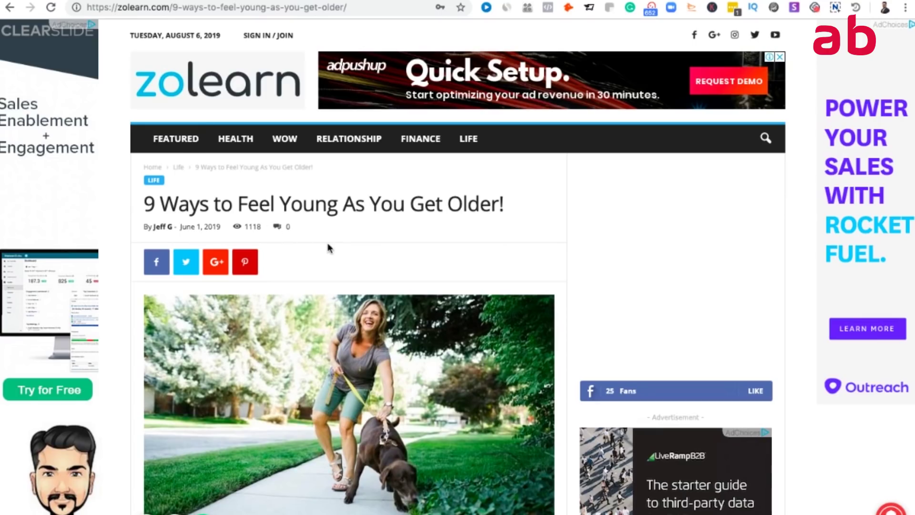
scroll(451, 312, "down", 3)
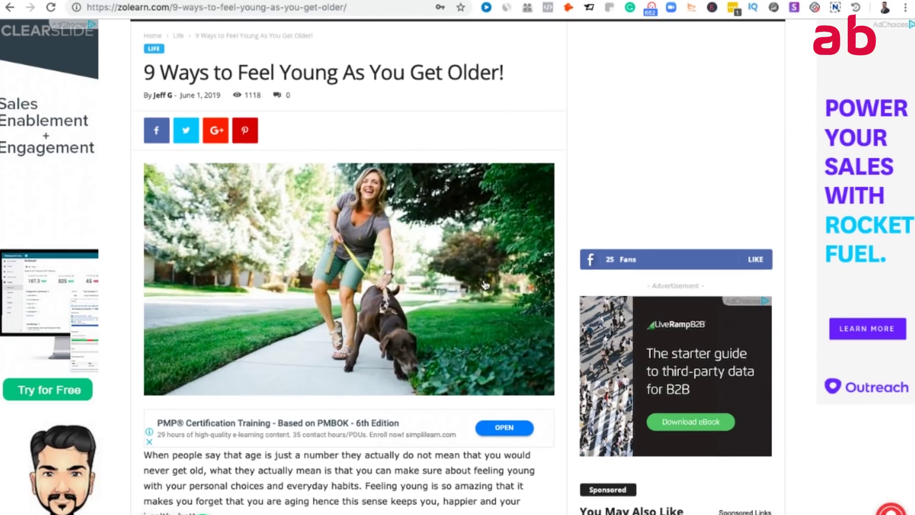
scroll(486, 286, "up", 3)
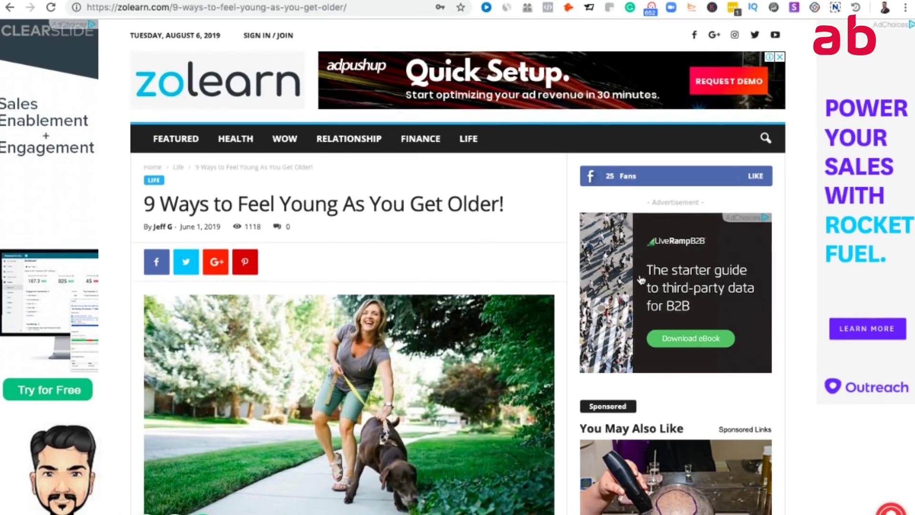
scroll(537, 351, "down", 1)
scroll(538, 351, "down", 4)
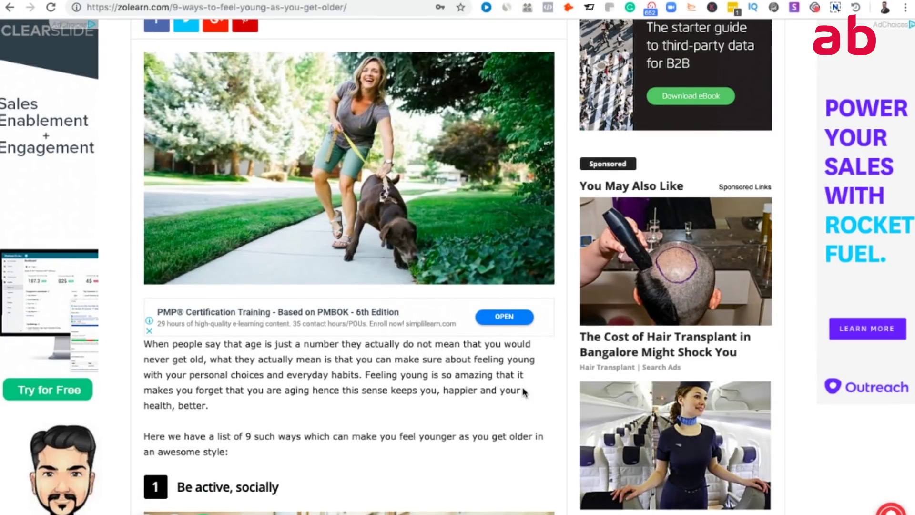
scroll(523, 392, "down", 10)
scroll(524, 393, "down", 10)
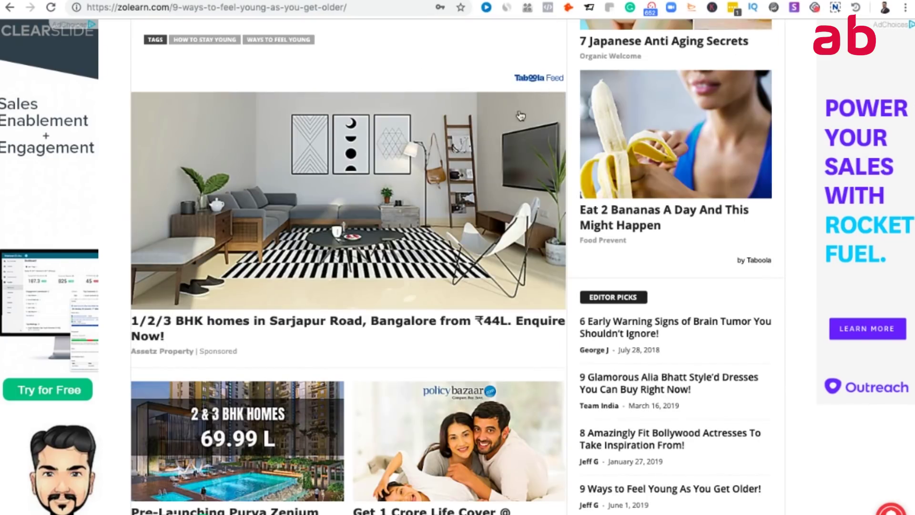
scroll(499, 397, "down", 13)
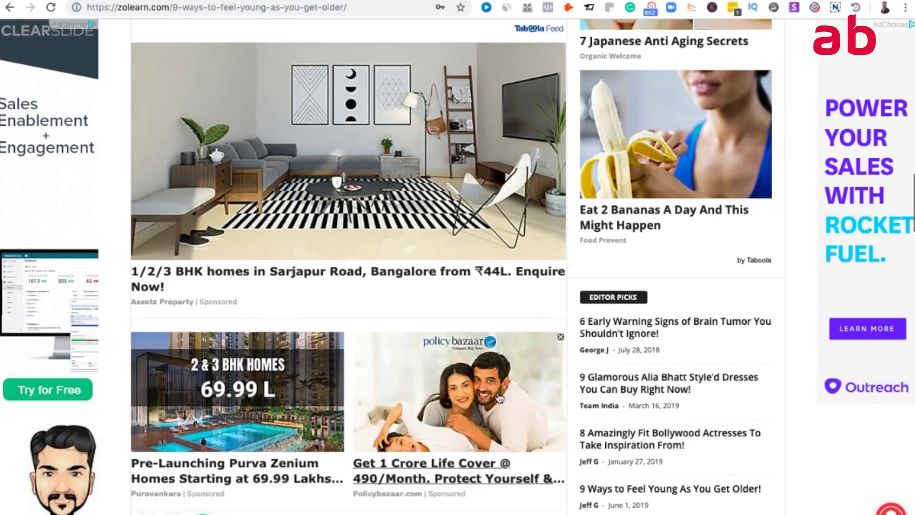
scroll(499, 397, "down", 5)
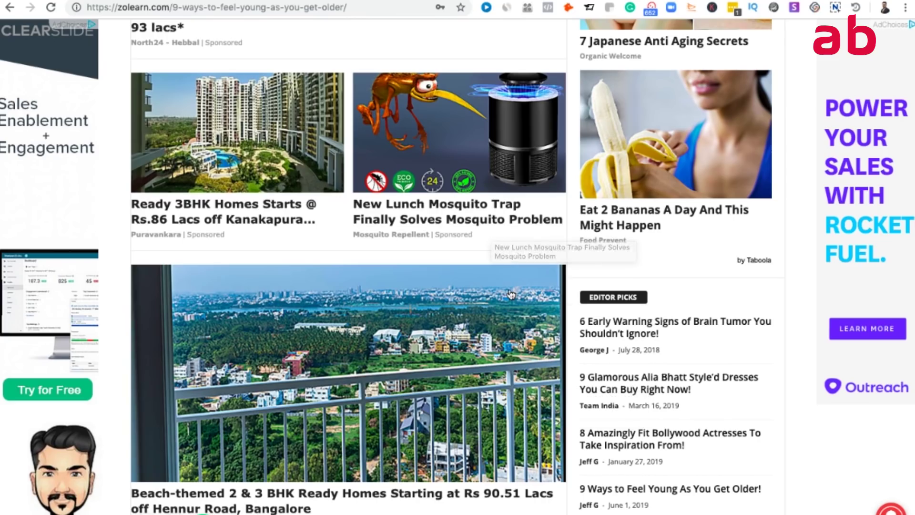
scroll(514, 343, "down", 5)
scroll(514, 360, "down", 10)
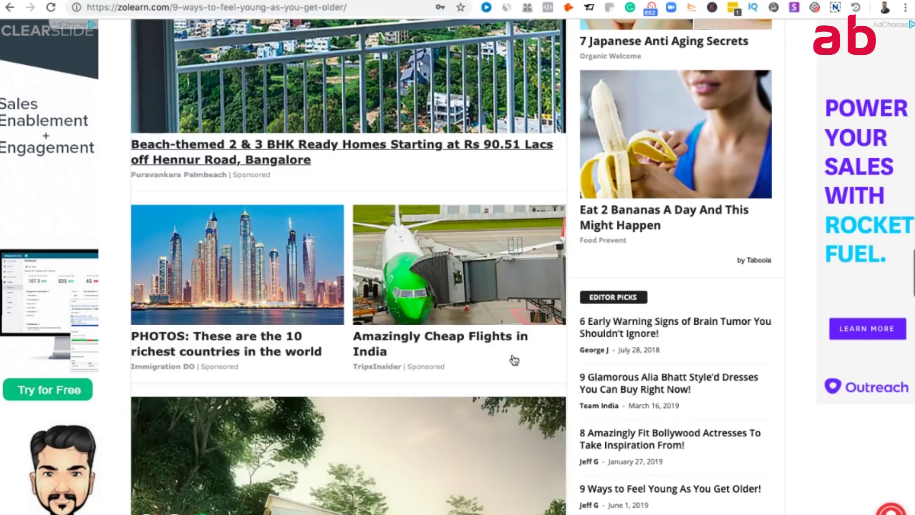
scroll(514, 360, "up", 15)
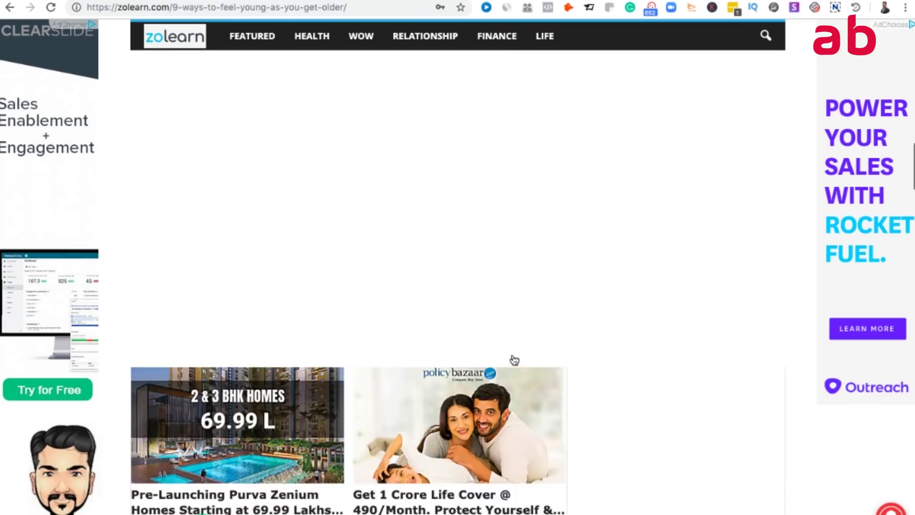
scroll(514, 360, "up", 8)
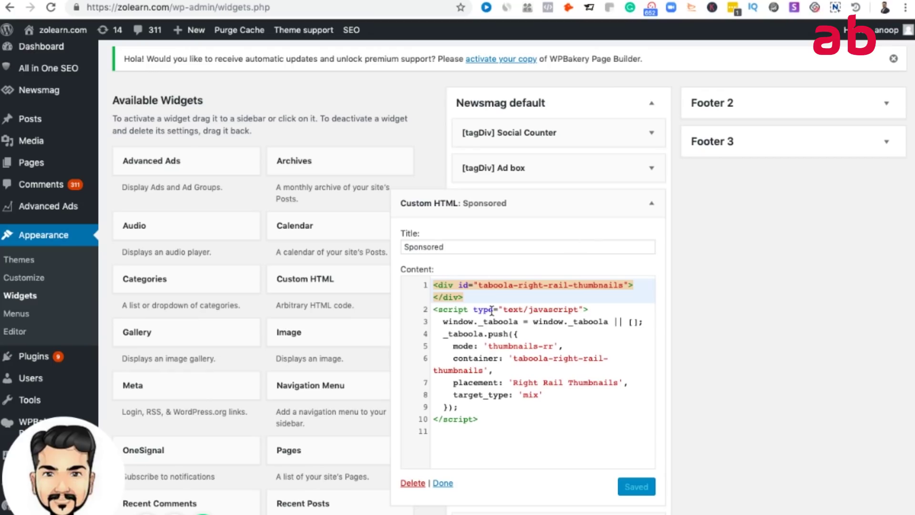
Collapse the Sponsored widget, confirm Taboola thumbnails on the live sidebar, then open Appearance > Editor.
left_click(651, 203)
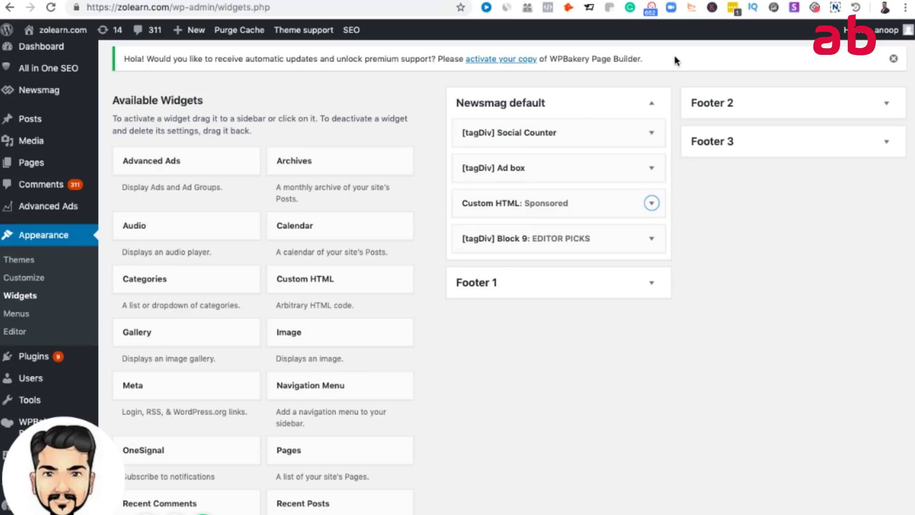
key("ctrl+Tab")
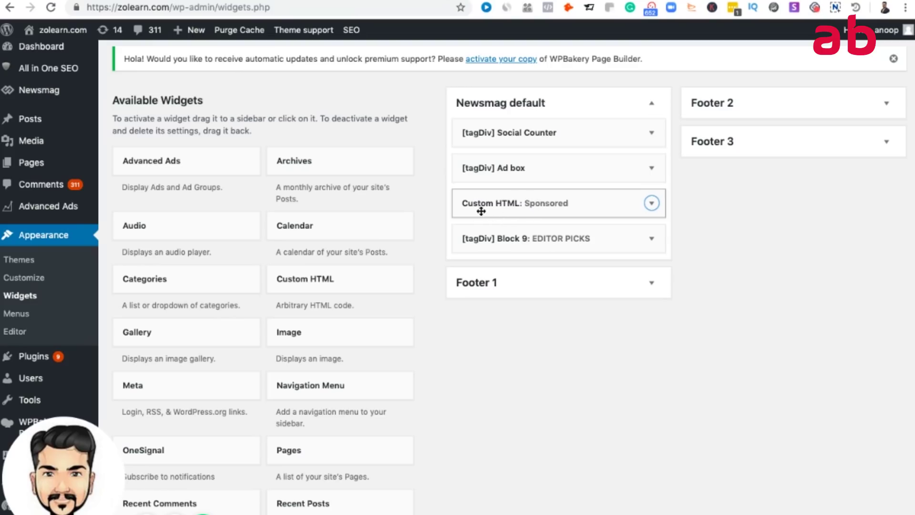
left_click(652, 203)
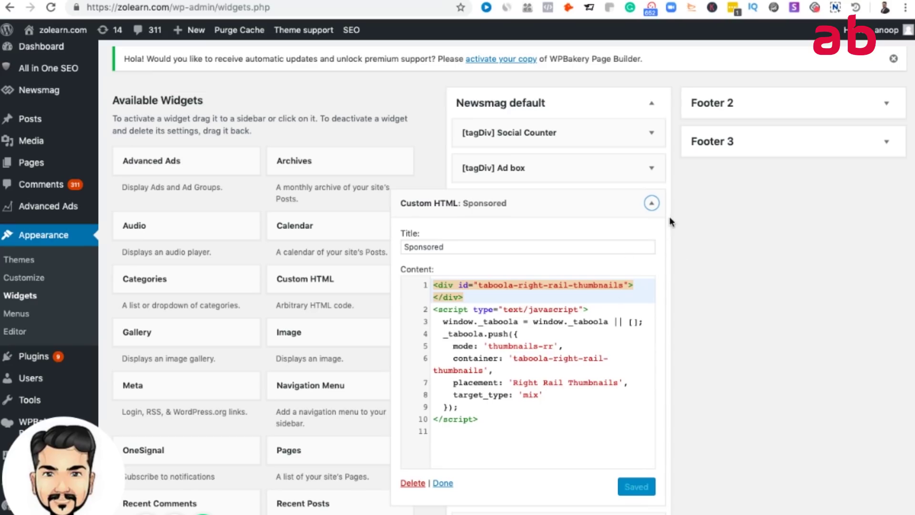
left_click(651, 204)
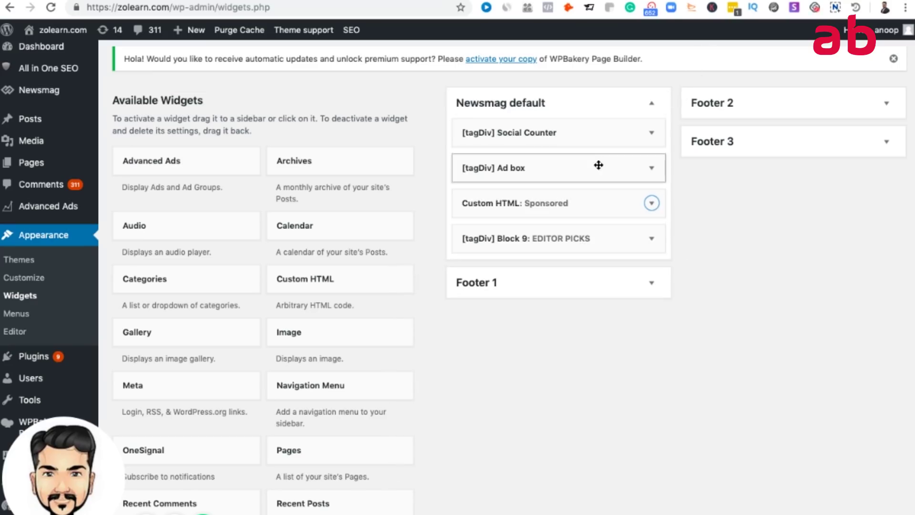
left_click(50, 339)
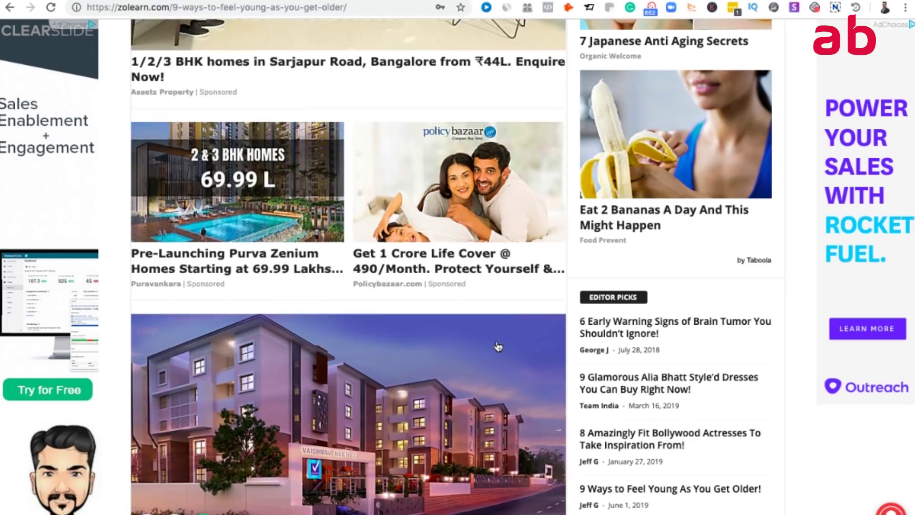
Scroll back up the live zolearn.com article.
scroll(498, 346, "up", 10)
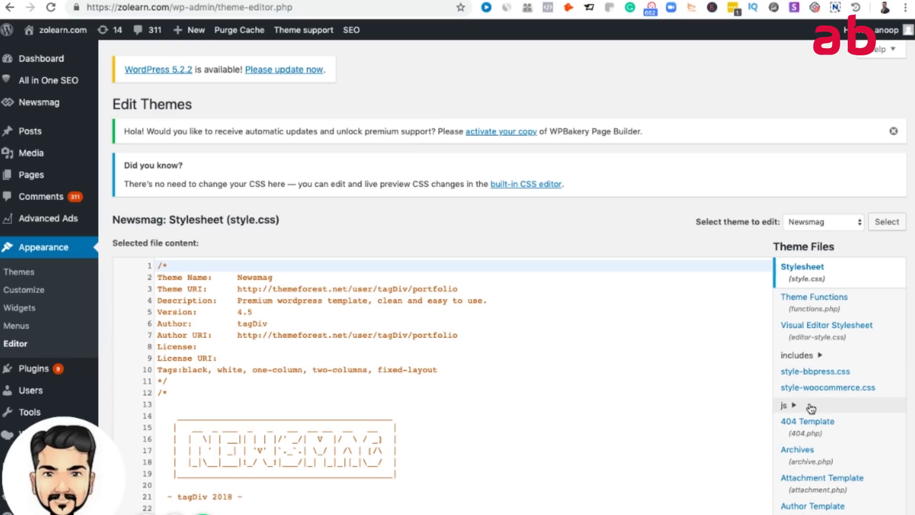
Expand Newsmag's js theme folder and open the loop-single-6.php template.
scroll(825, 358, "down", 3)
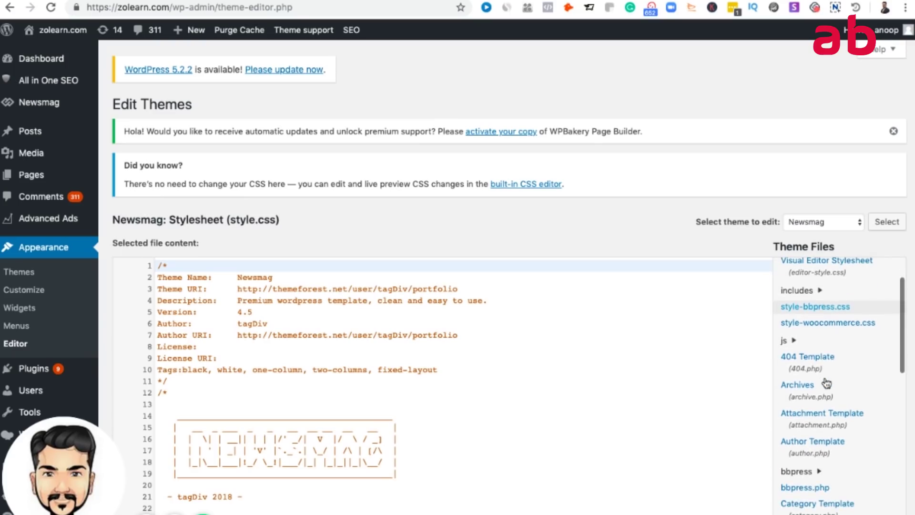
left_click(786, 339)
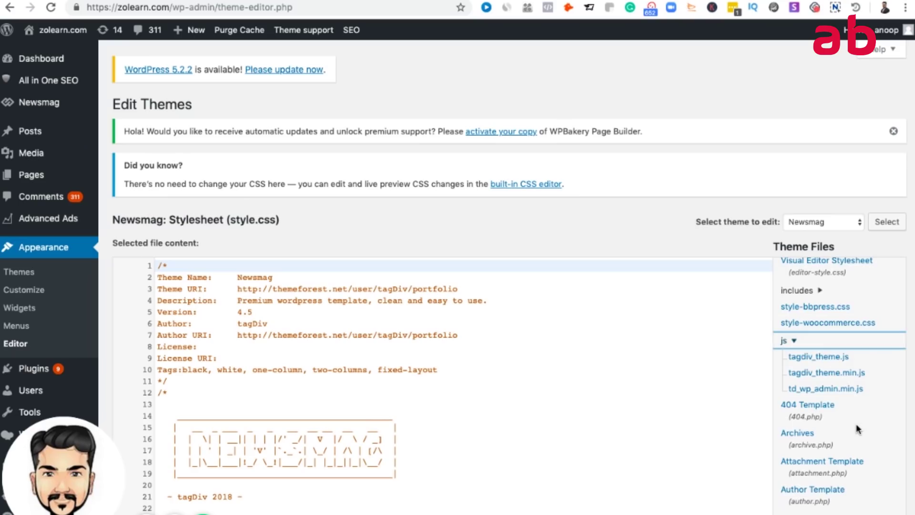
scroll(856, 424, "down", 2)
scroll(856, 424, "down", 8)
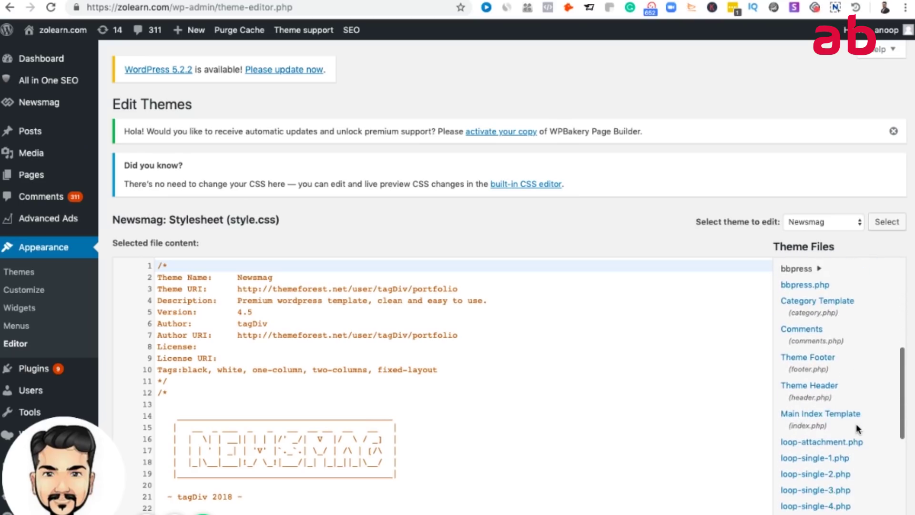
scroll(856, 428, "down", 3)
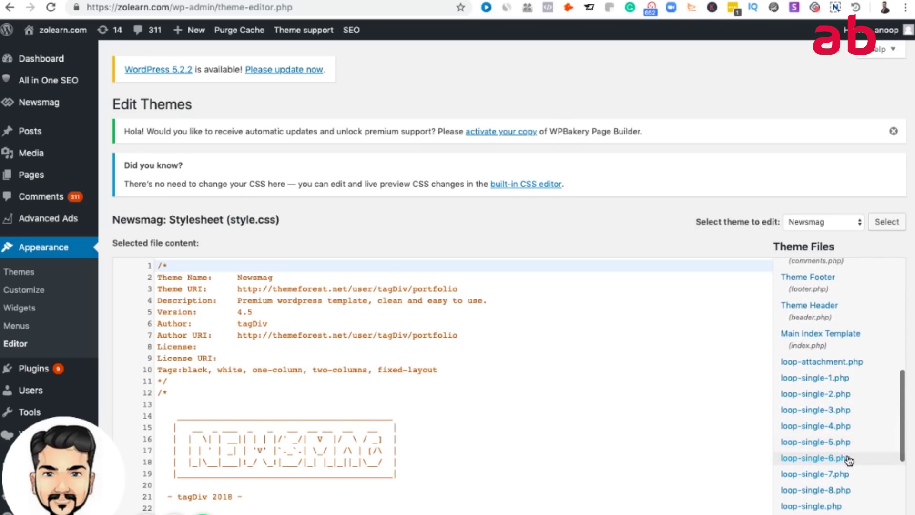
left_click(848, 458)
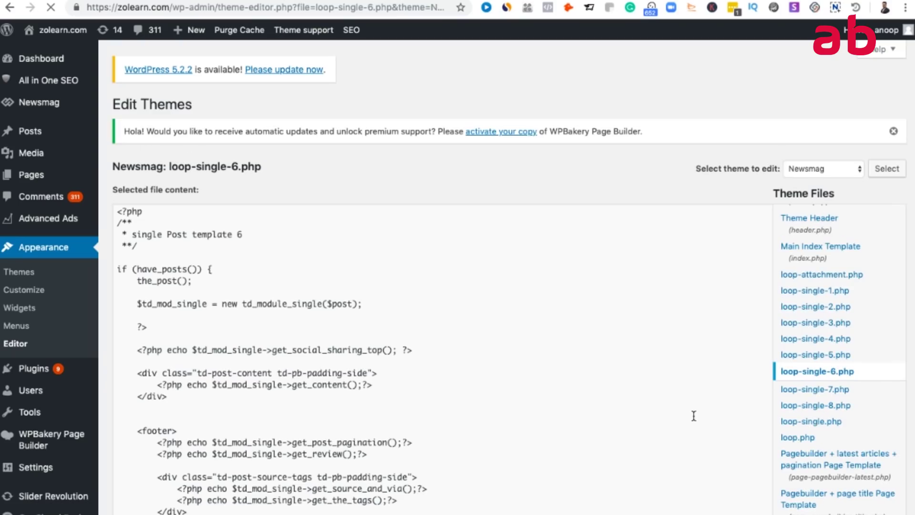
Scroll loop-single-6.php to the Taboola below-article thumbnails script.
scroll(694, 416, "down", 4)
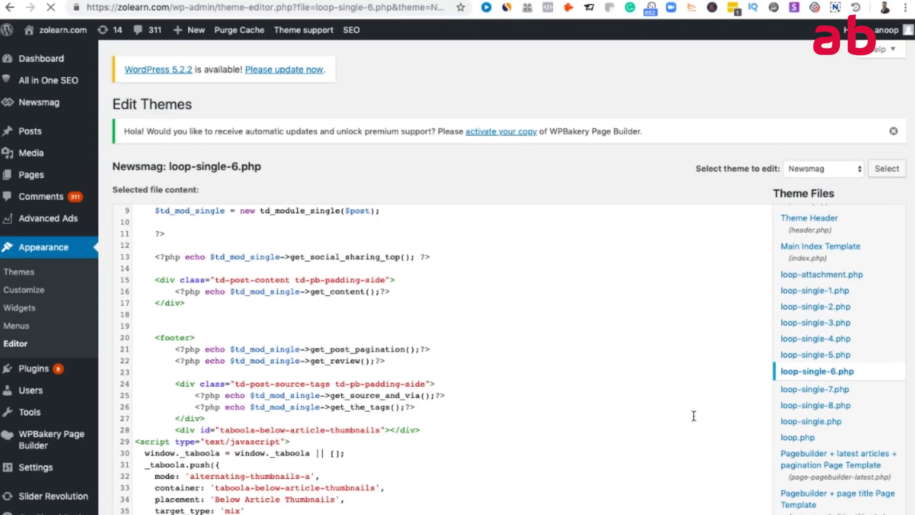
scroll(694, 416, "down", 5)
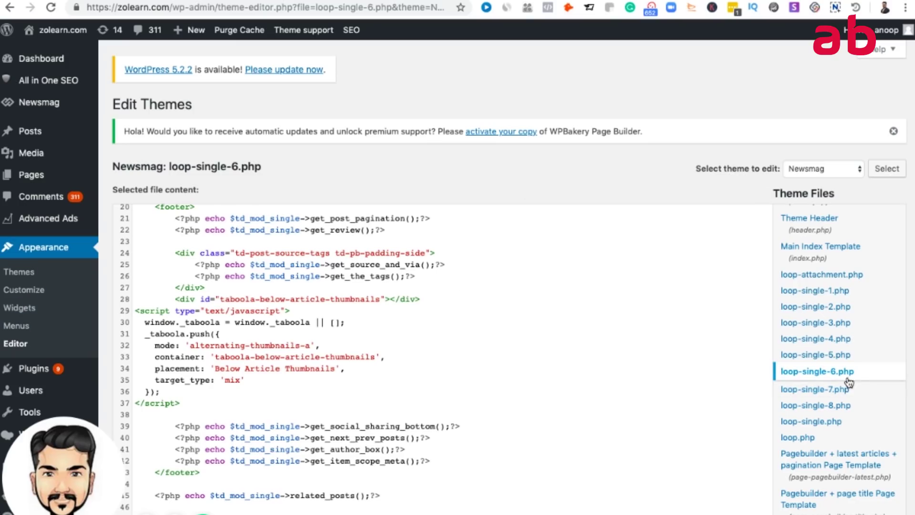
scroll(584, 378, "down", 2)
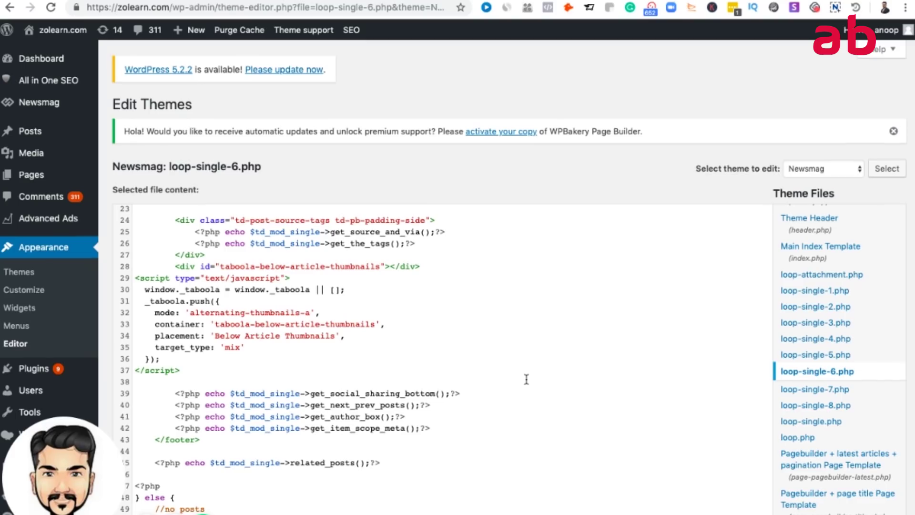
scroll(527, 379, "down", 1)
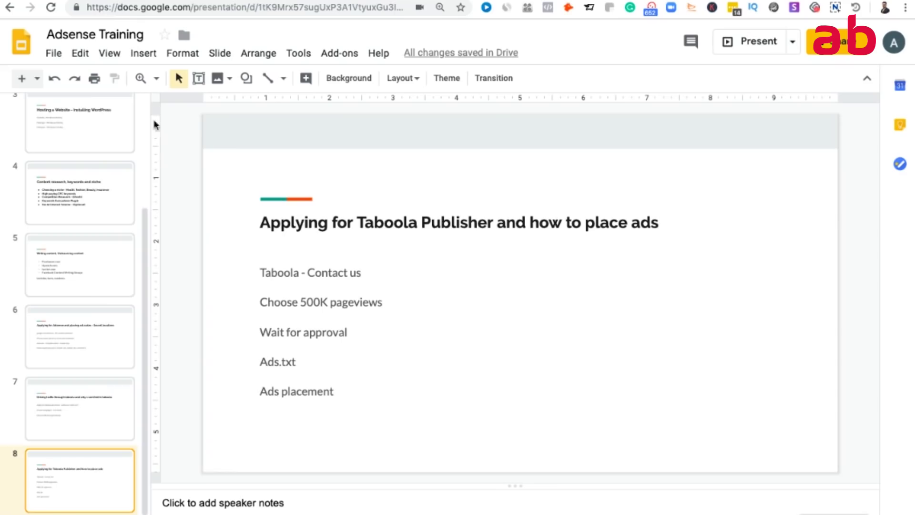
scroll(152, 267, "up", 10)
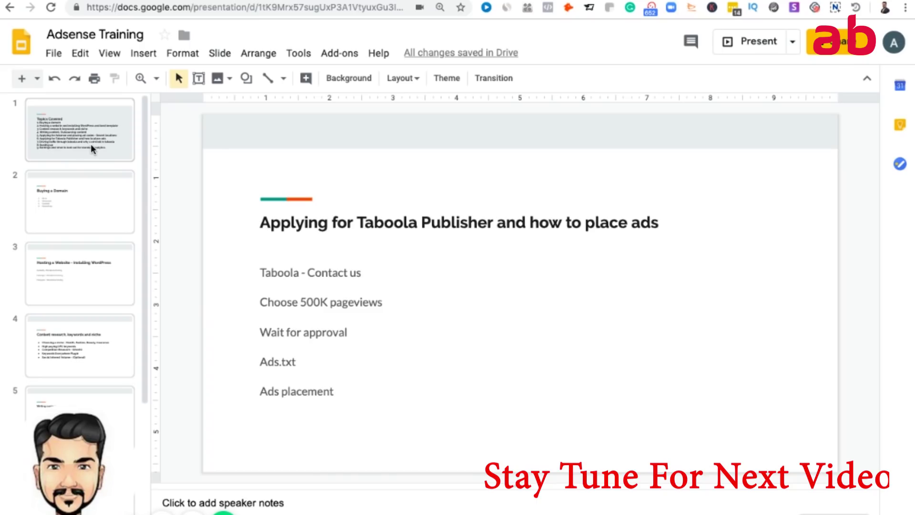
Turn the Adsense Training deck to slide 1, Topics Covered.
left_click(92, 149)
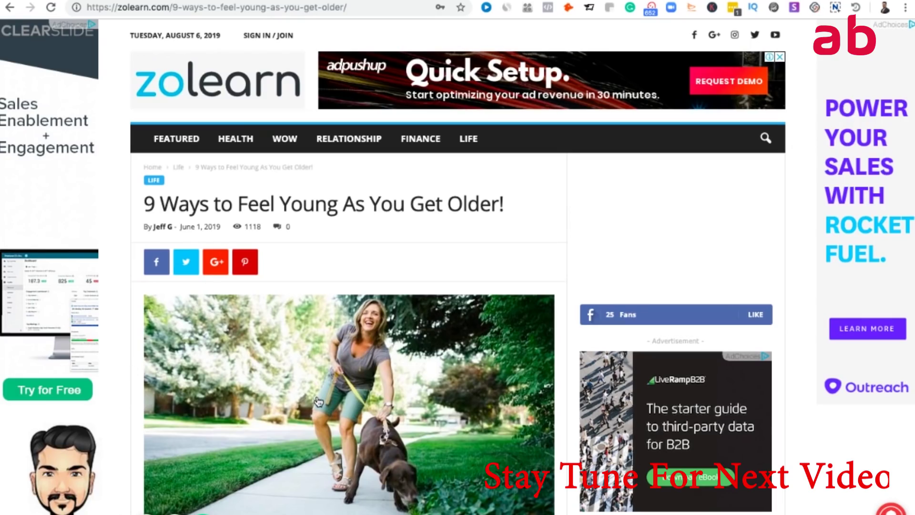
scroll(317, 396, "down", 6)
scroll(317, 396, "down", 5)
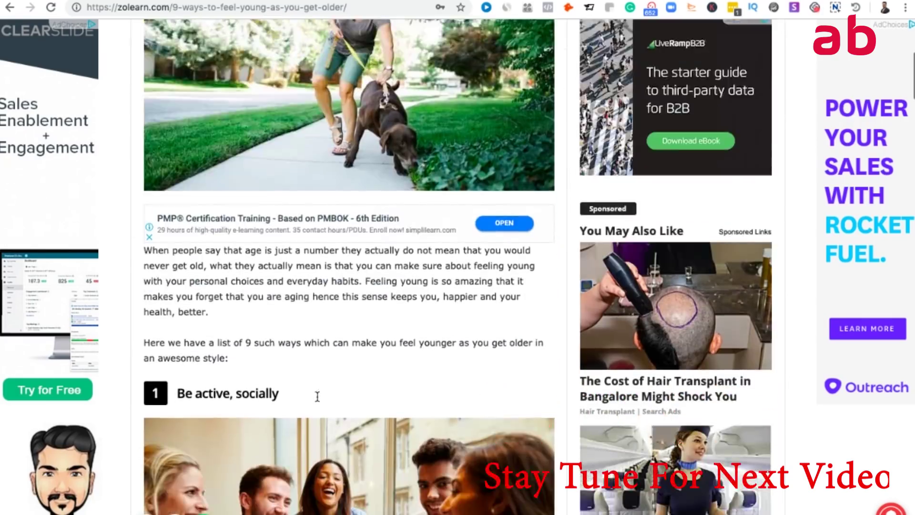
scroll(317, 401, "down", 16)
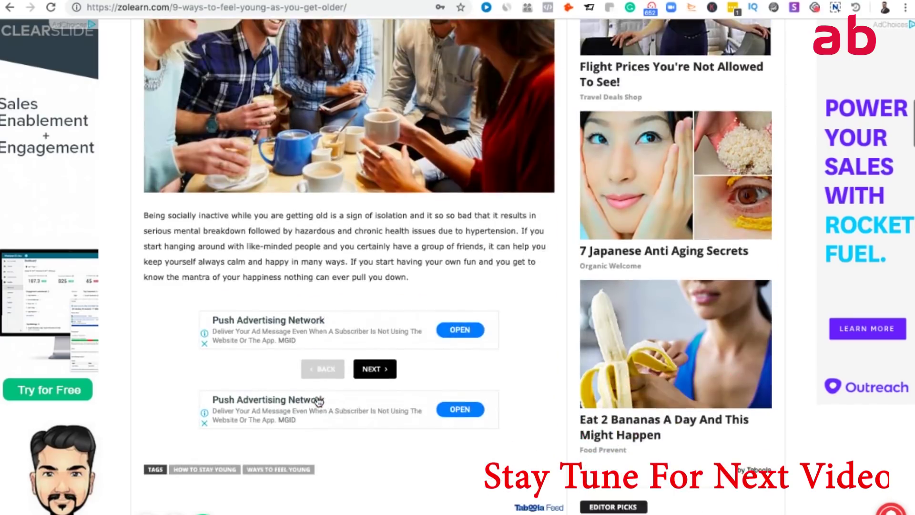
scroll(319, 402, "down", 13)
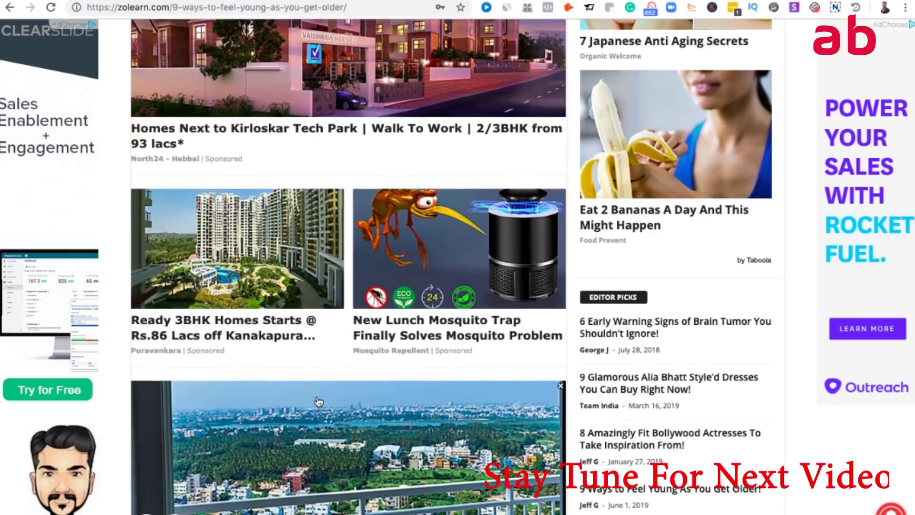
scroll(318, 401, "up", 6)
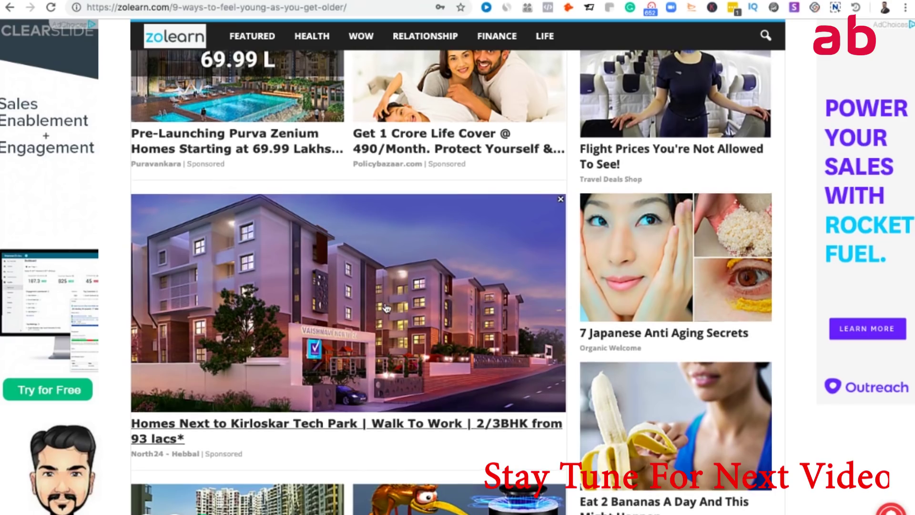
scroll(386, 308, "up", 6)
scroll(386, 308, "up", 15)
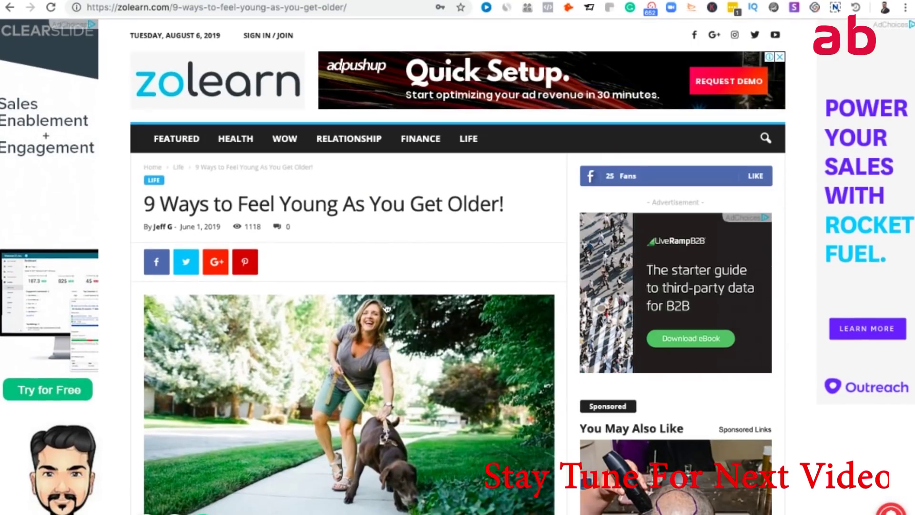